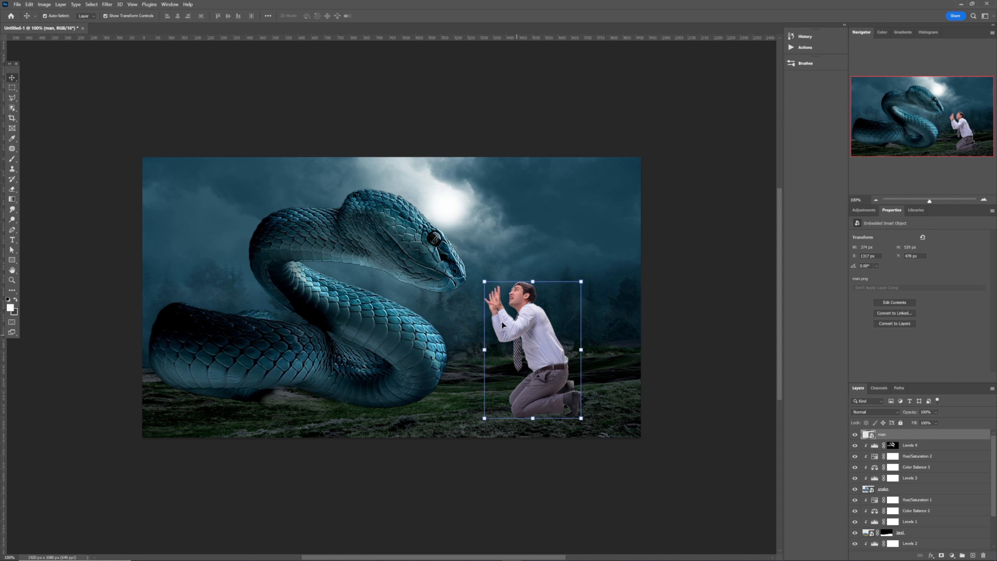
# Scale the kneeling man down to about 57.7% and place him on the grass facing the snake.
pyautogui.moveTo(486, 282); pyautogui.dragTo(490, 286)
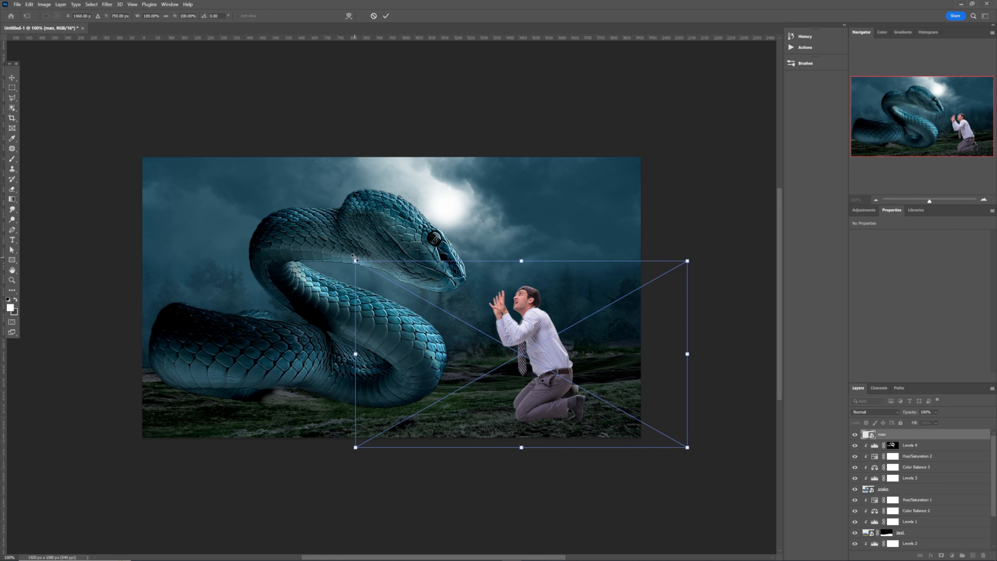
pyautogui.moveTo(354, 259); pyautogui.dragTo(476, 330)
pyautogui.moveTo(569, 374); pyautogui.dragTo(566, 350)
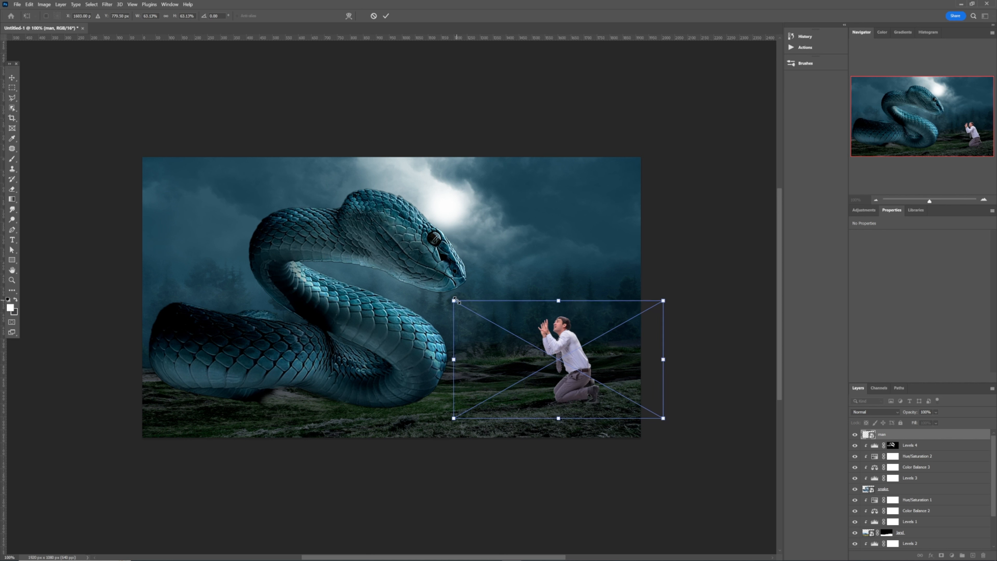
pyautogui.moveTo(455, 300); pyautogui.dragTo(461, 307)
pyautogui.moveTo(565, 352); pyautogui.dragTo(557, 351)
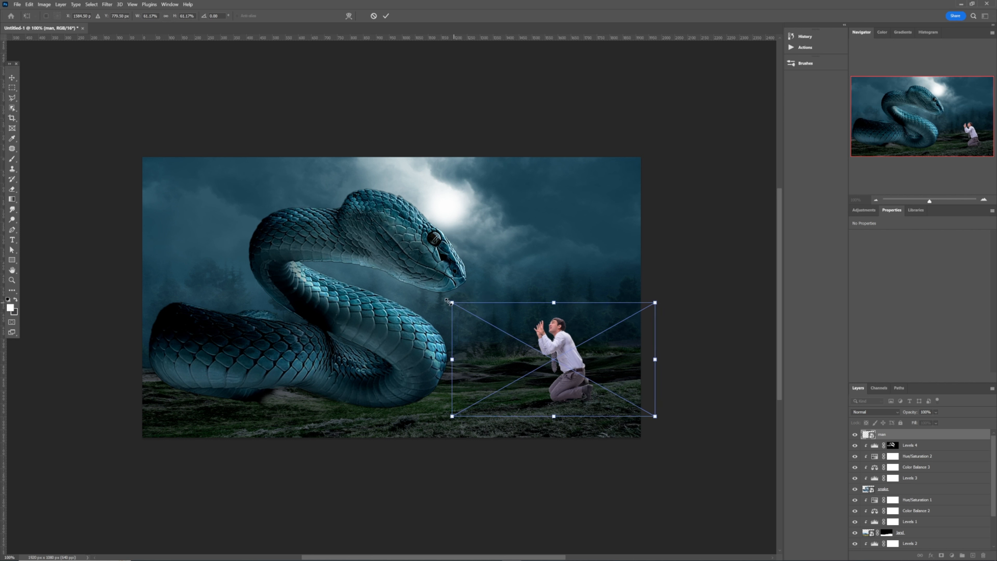
pyautogui.moveTo(450, 302); pyautogui.dragTo(453, 304)
pyautogui.moveTo(569, 355); pyautogui.dragTo(566, 355)
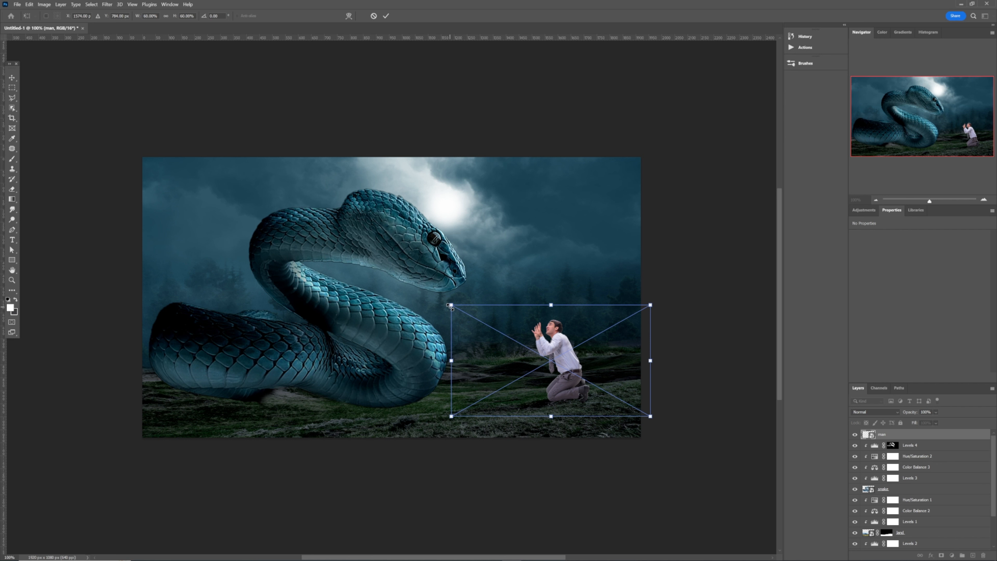
pyautogui.moveTo(451, 307); pyautogui.dragTo(454, 310)
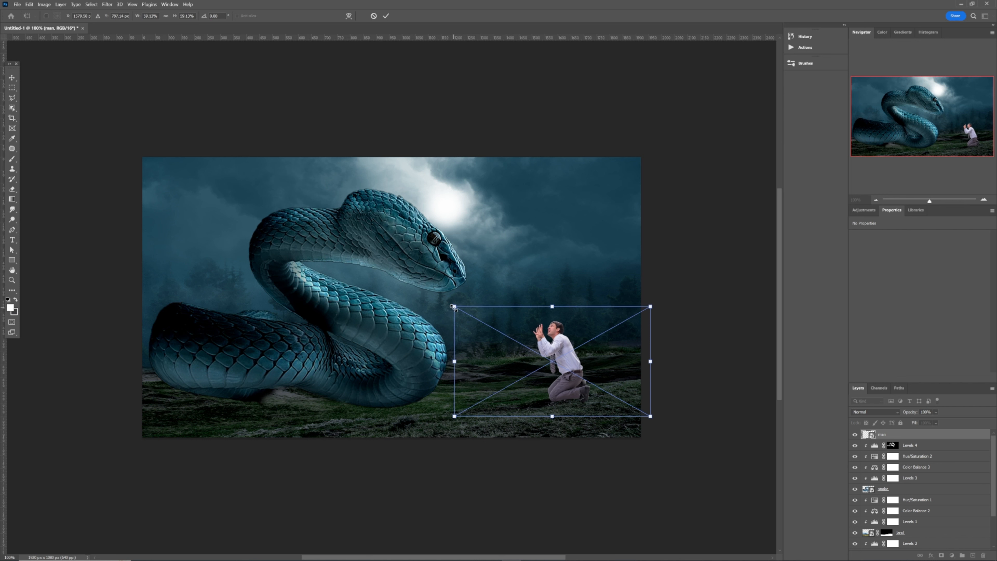
pyautogui.moveTo(569, 352); pyautogui.dragTo(561, 350)
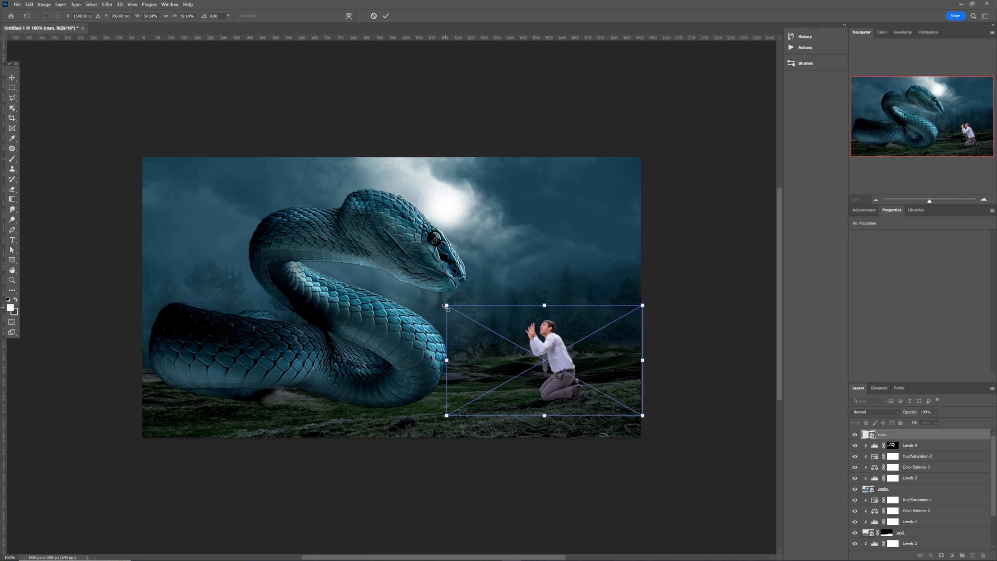
pyautogui.moveTo(446, 306); pyautogui.dragTo(452, 313)
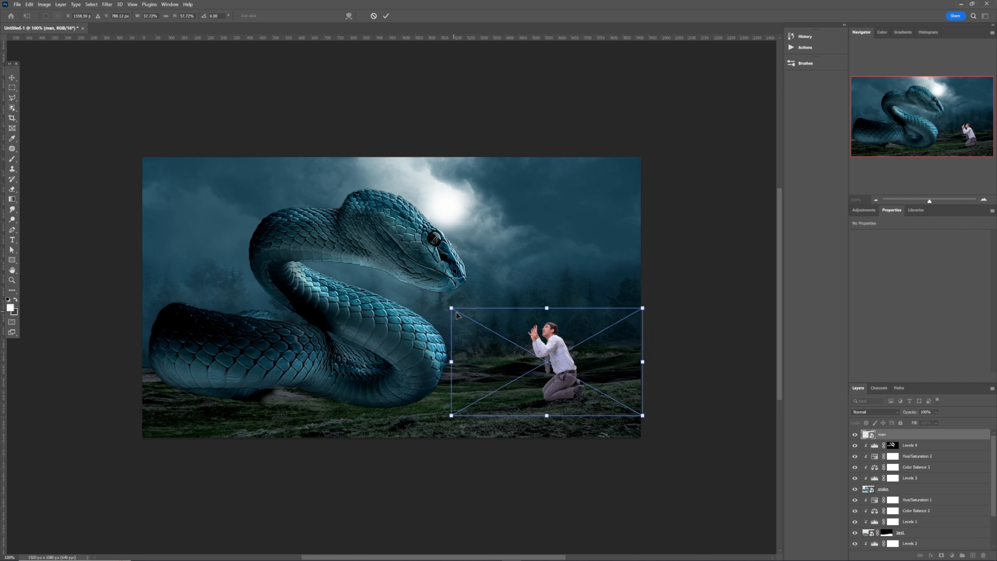
pyautogui.click(389, 97)
pyautogui.click(398, 91)
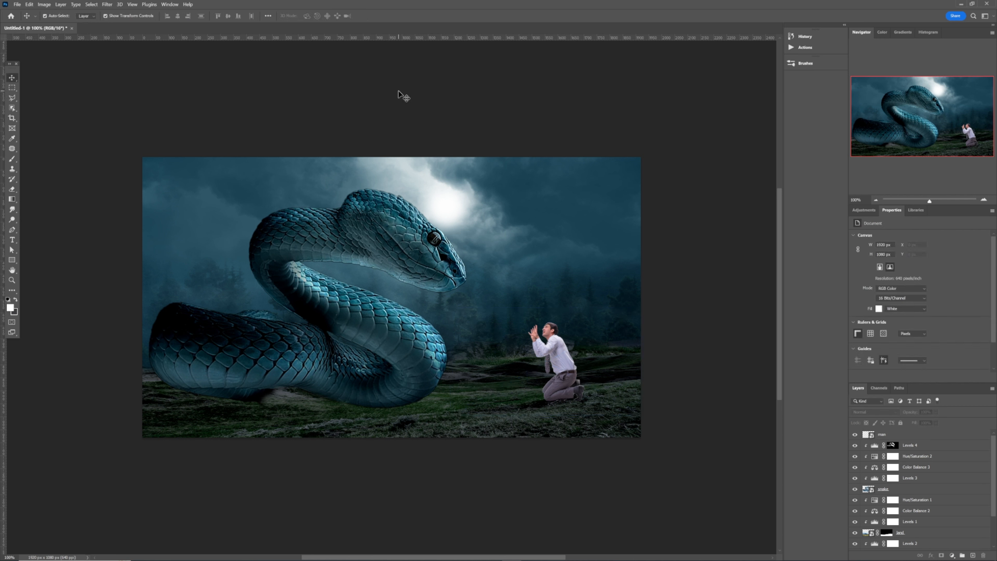
# Lower the man slightly on the grass so his knees sit further down the ground.
pyautogui.click(541, 361)
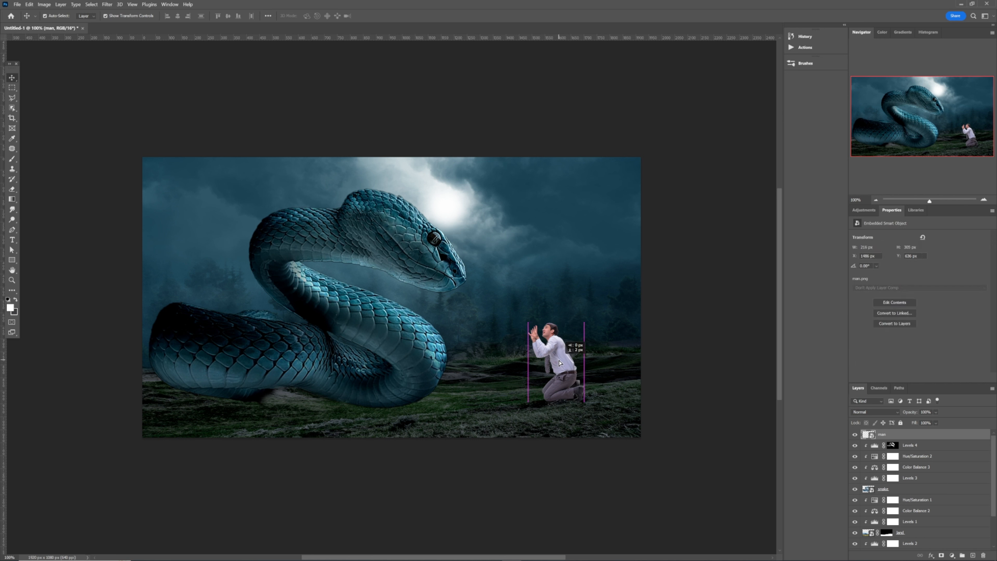
pyautogui.moveTo(559, 363); pyautogui.dragTo(561, 366)
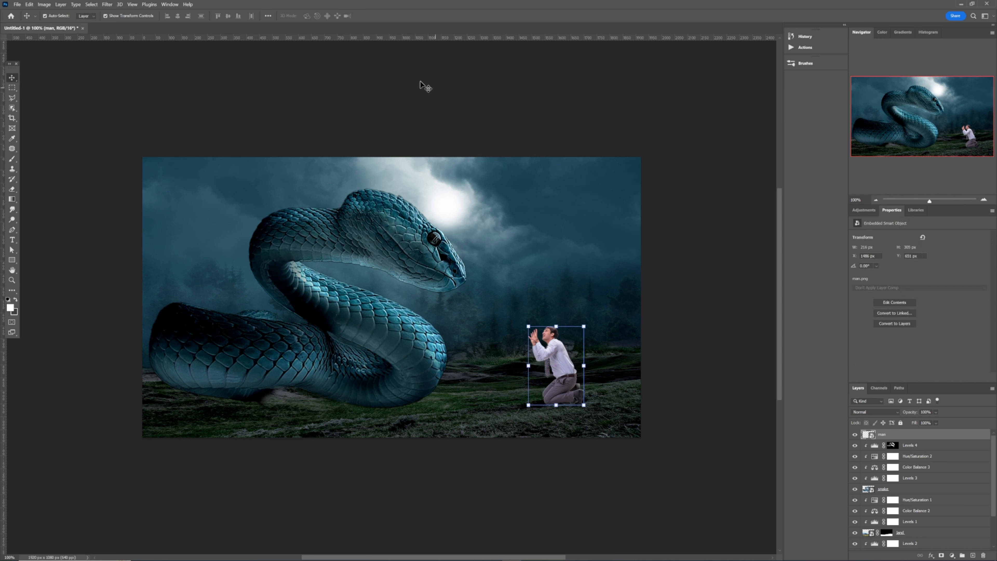
pyautogui.click(413, 89)
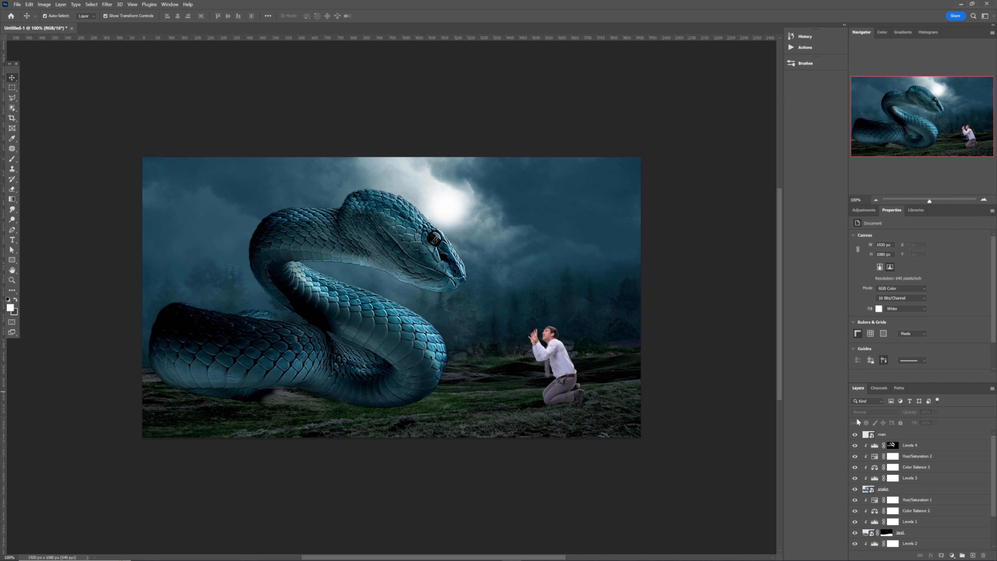
# Darken the man with a clipped Levels adjustment: input black 20, midtone 1.02, input white 239, output white about 169.
pyautogui.click(561, 380)
pyautogui.click(562, 381)
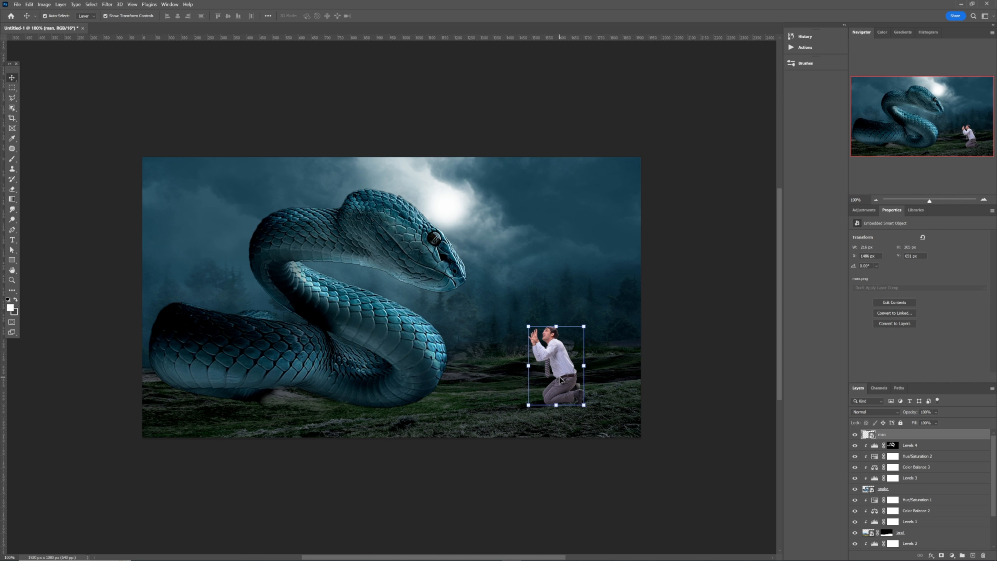
pyautogui.click(854, 211)
pyautogui.click(874, 318)
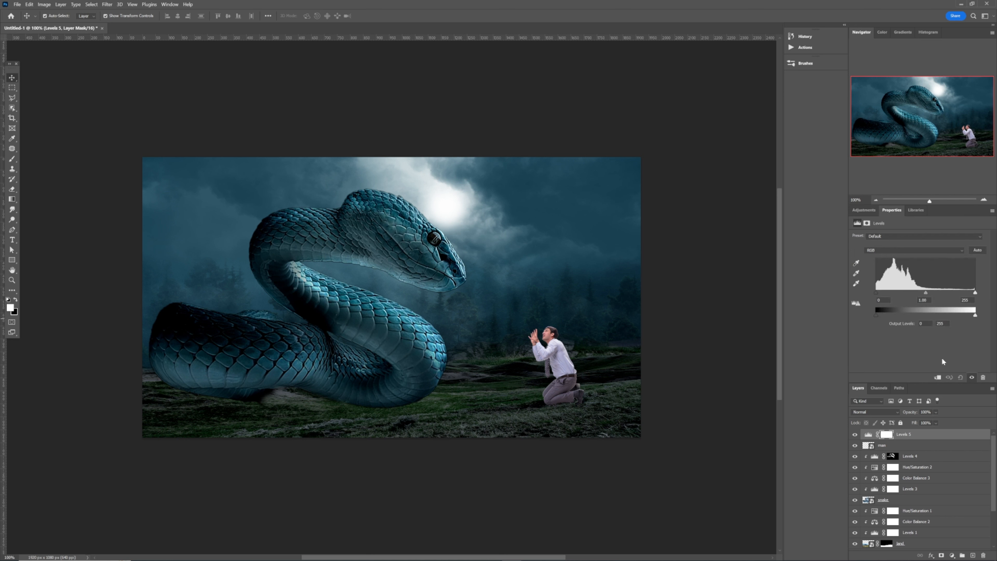
pyautogui.click(938, 377)
pyautogui.moveTo(975, 315); pyautogui.dragTo(933, 293)
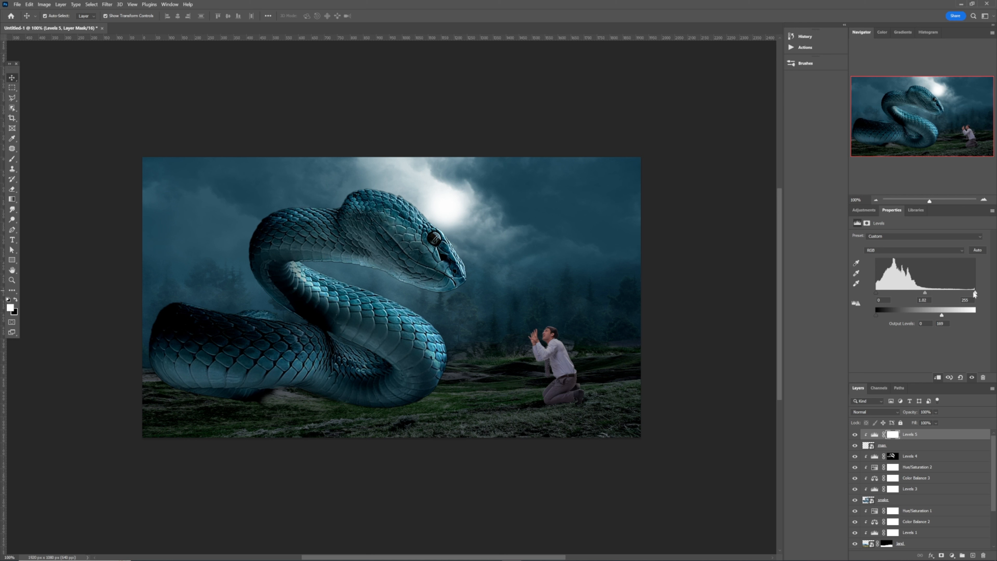
pyautogui.moveTo(975, 293)
pyautogui.mouseDown()
pyautogui.moveTo(961, 293)
pyautogui.moveTo(970, 294)
pyautogui.mouseUp()
pyautogui.moveTo(876, 292); pyautogui.dragTo(884, 293)
# Tint the man with a clipped Color Balance adjustment, setting midtones Cyan–Red to -43.
pyautogui.click(863, 210)
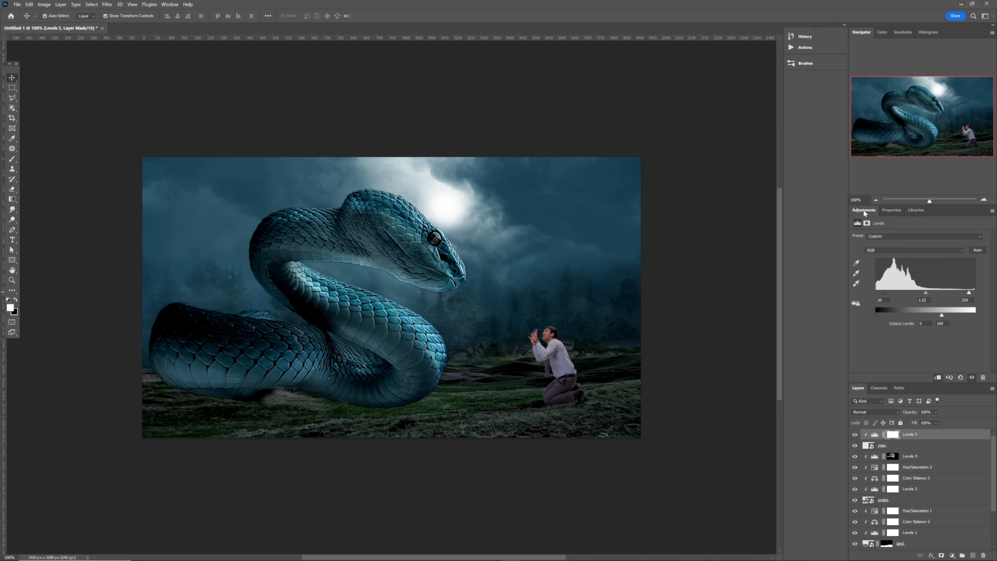
pyautogui.click(879, 330)
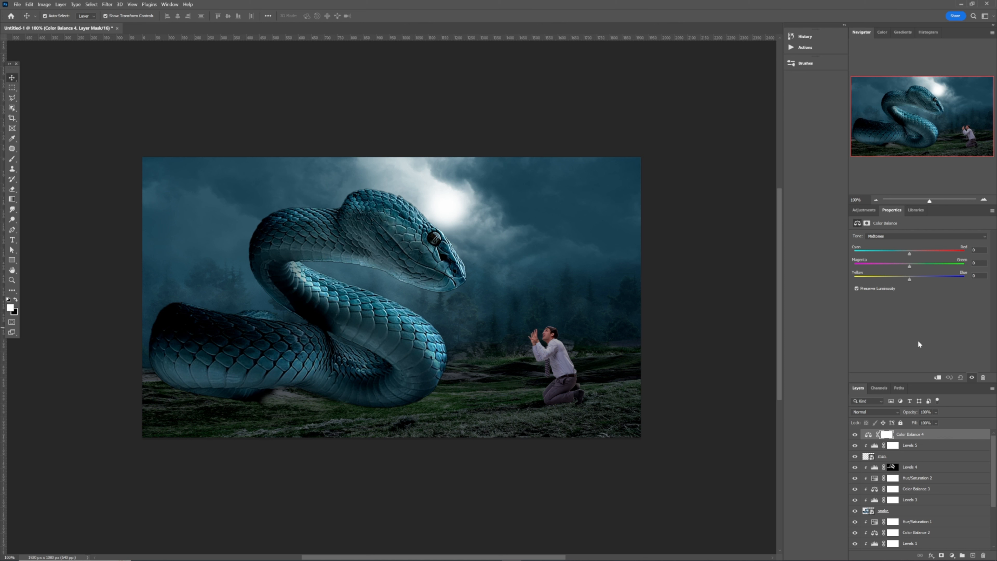
pyautogui.click(937, 378)
pyautogui.moveTo(895, 254); pyautogui.dragTo(892, 256)
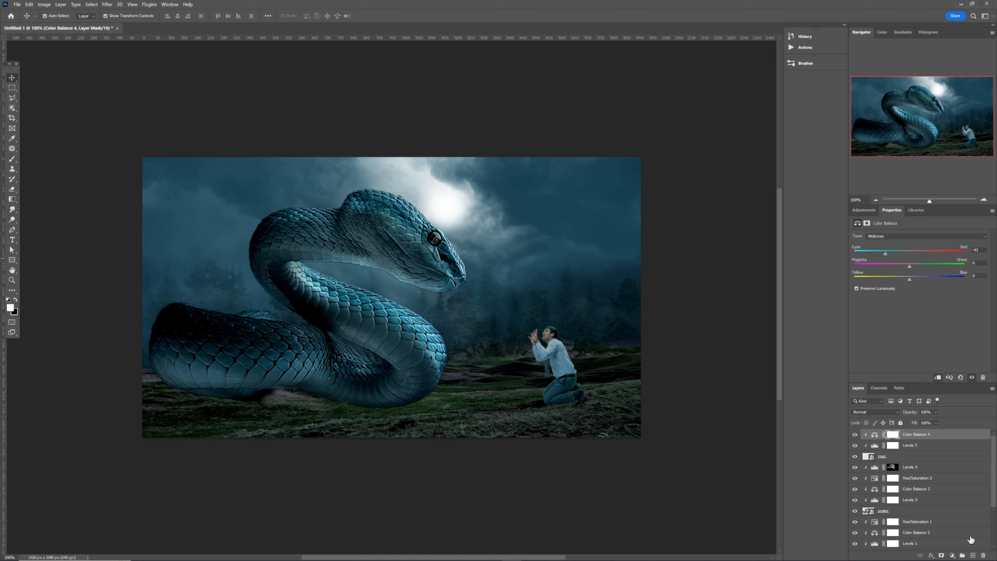
# Add a new empty layer above the man's adjustments and flatten the soft round brush into a thin horizontal ellipse.
pyautogui.click(973, 555)
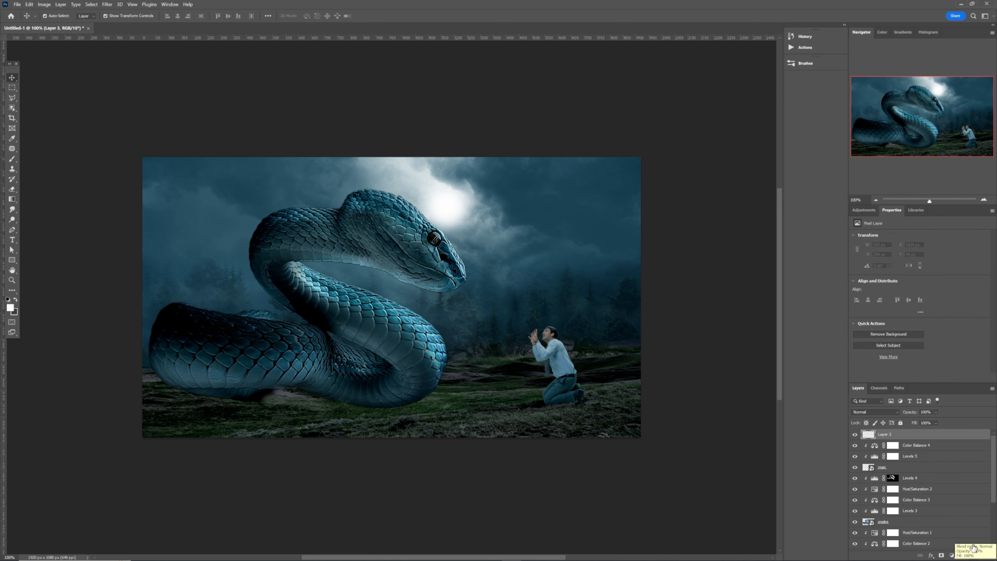
pyautogui.press('b')
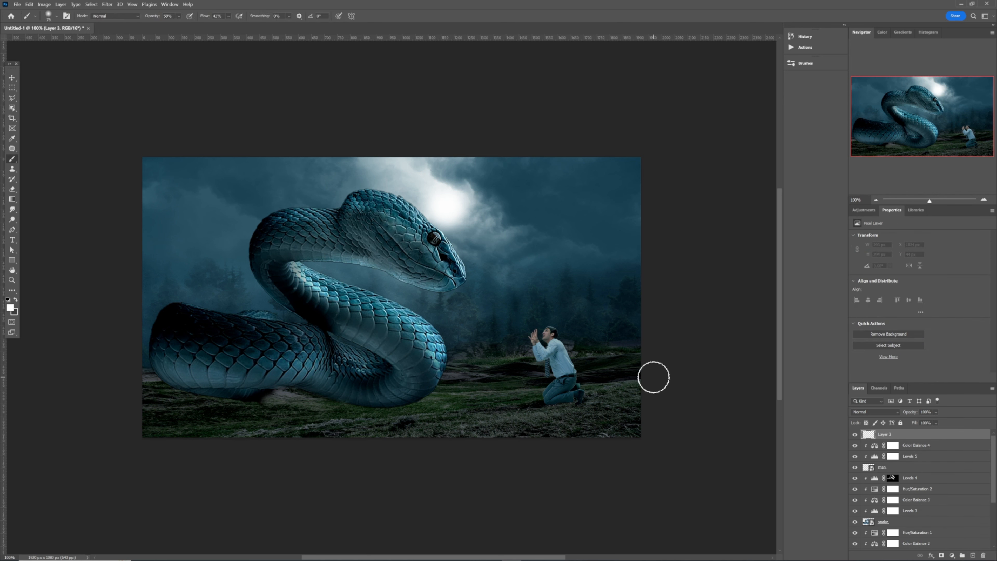
pyautogui.rightClick(545, 360)
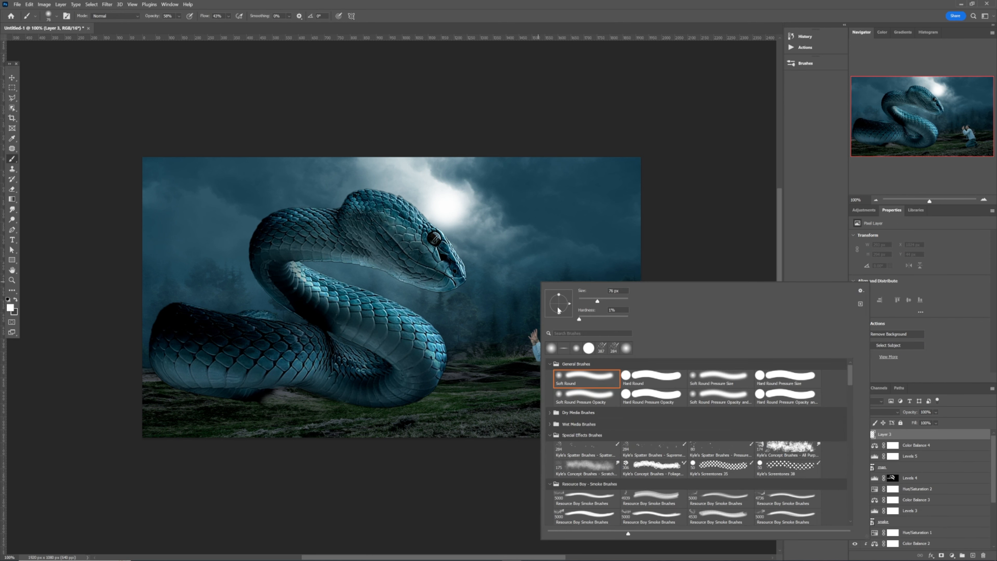
pyautogui.moveTo(559, 294); pyautogui.dragTo(561, 308)
pyautogui.click(694, 230)
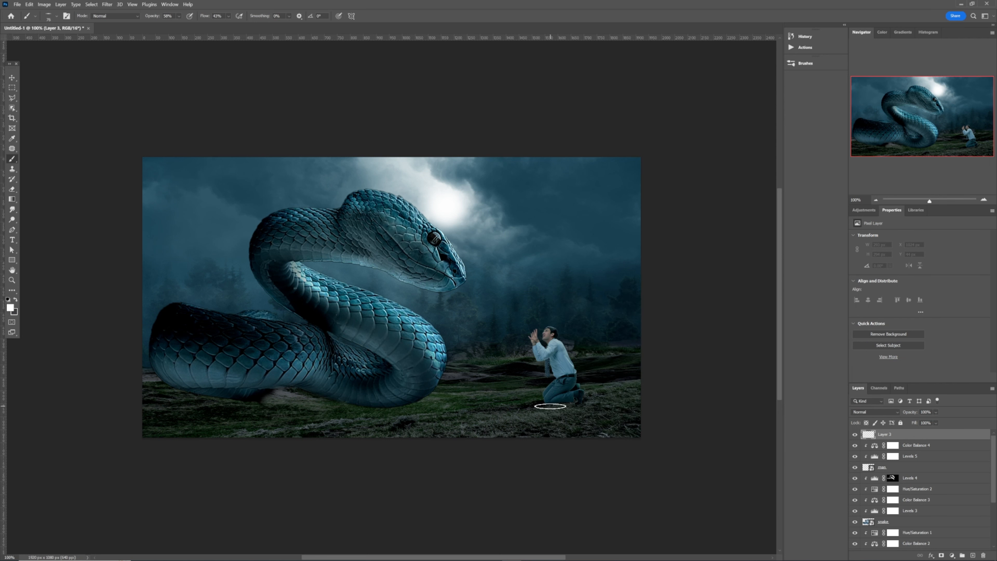
# Undo the white test dab under the man's knees and change the foreground color to near-black.
pyautogui.click(552, 406)
pyautogui.hotkey('ctrl', 'z')
pyautogui.click(15, 299)
pyautogui.click(10, 308)
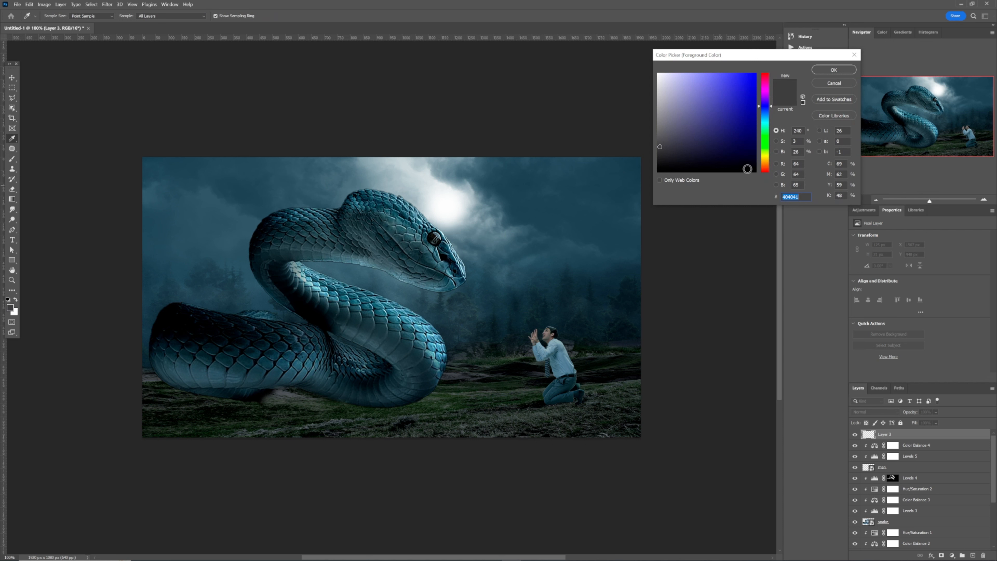
pyautogui.click(747, 168)
pyautogui.click(833, 70)
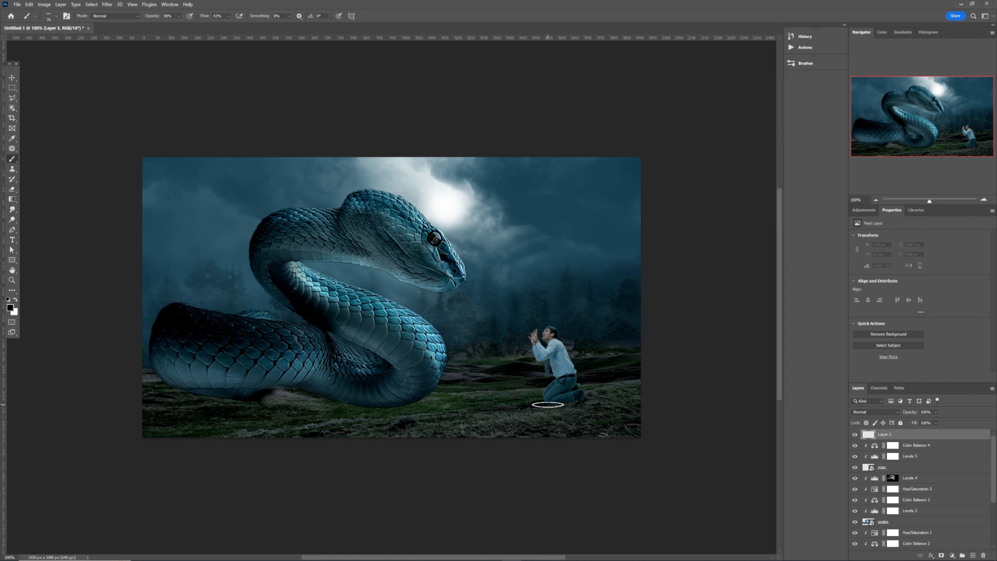
# Paint a soft dark shadow beneath the man's knees on the new layer and select the whole canvas.
pyautogui.hotkey('ctrl', 'z')
pyautogui.moveTo(540, 423); pyautogui.dragTo(547, 412)
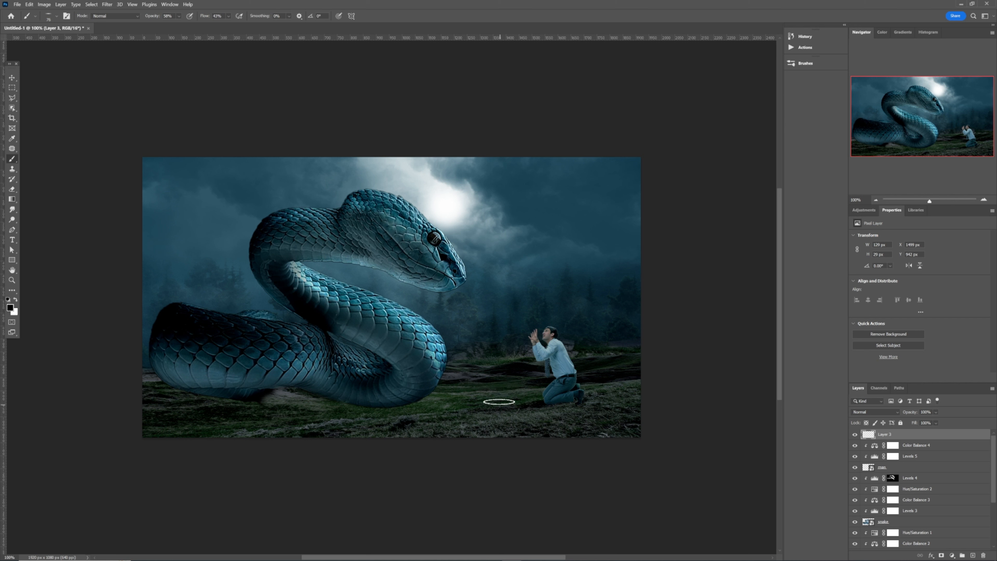
pyautogui.click(499, 401)
pyautogui.keyDown('ctrl'); pyautogui.click(868, 436); pyautogui.keyUp('ctrl')
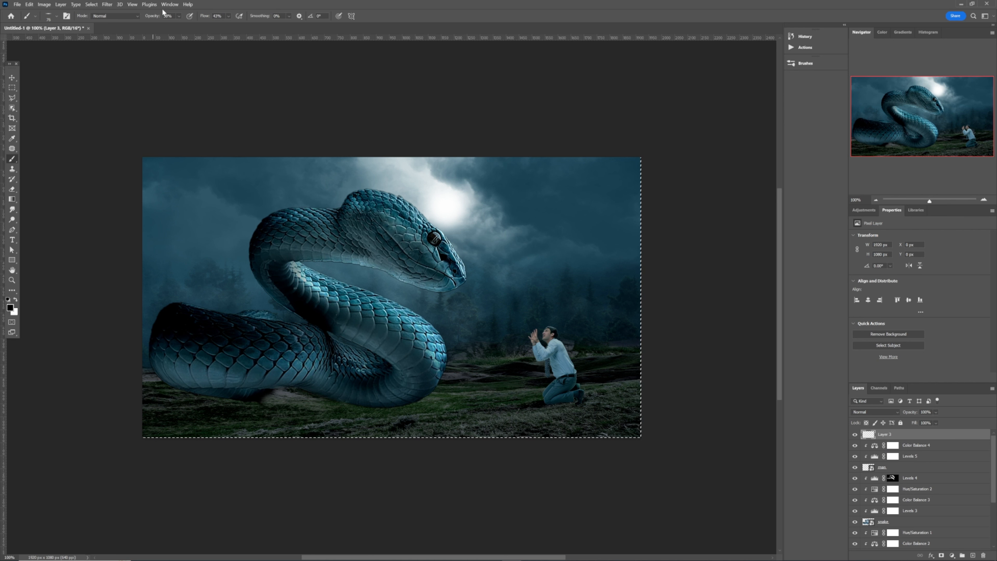
# Set both the brush opacity and the brush flow to 100%.
pyautogui.click(179, 16)
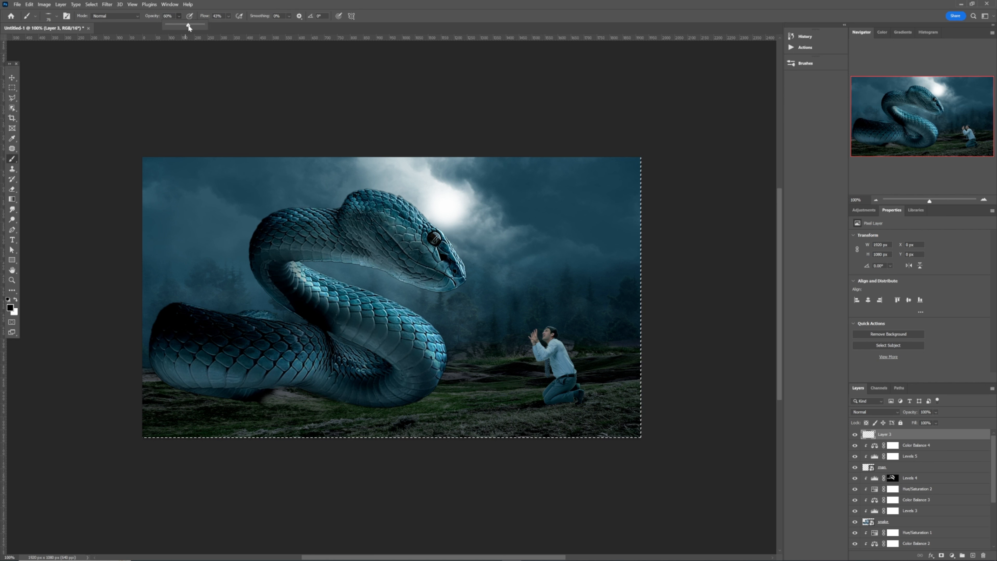
pyautogui.moveTo(188, 25); pyautogui.dragTo(219, 29)
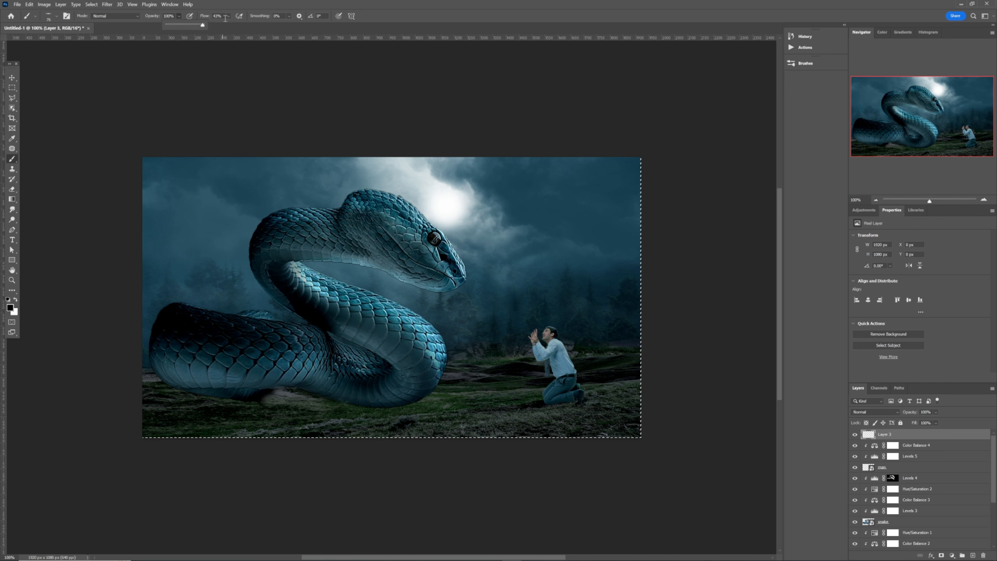
pyautogui.click(228, 16)
pyautogui.moveTo(235, 26); pyautogui.dragTo(255, 25)
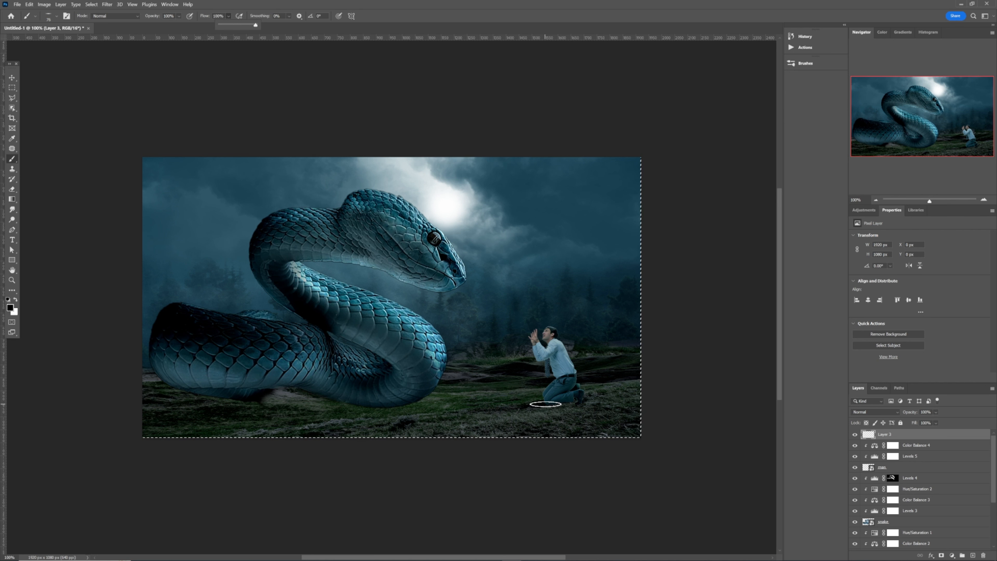
# Dab a full-strength black shadow beneath the man's knees and lower the shadow layer's opacity to about 73%.
pyautogui.click(545, 408)
pyautogui.moveTo(913, 416); pyautogui.dragTo(905, 417)
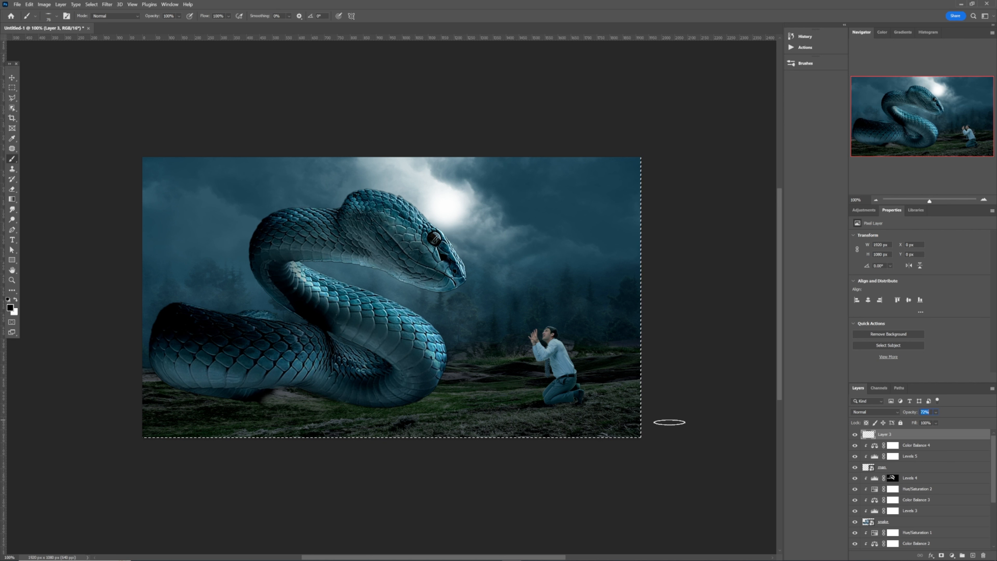